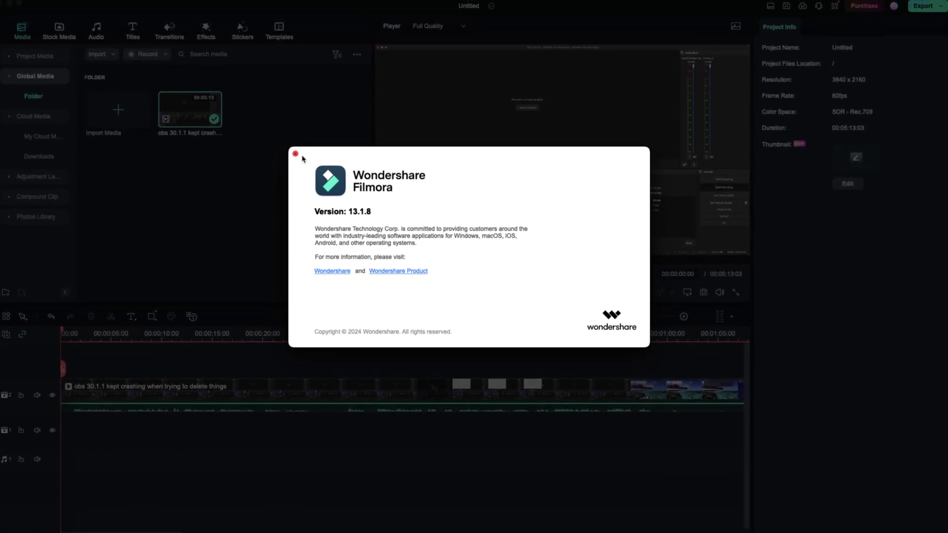
- Check the OBS recording's video details (3840 × 2160 HEVC, 60 fps) in QuickTime's Inspector, then close the movie
click(297, 154)
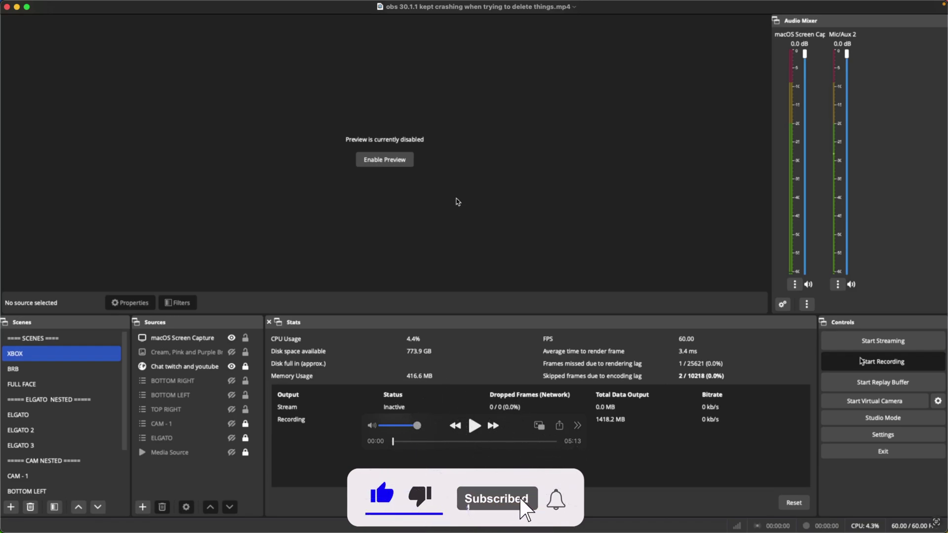
key(super+i)
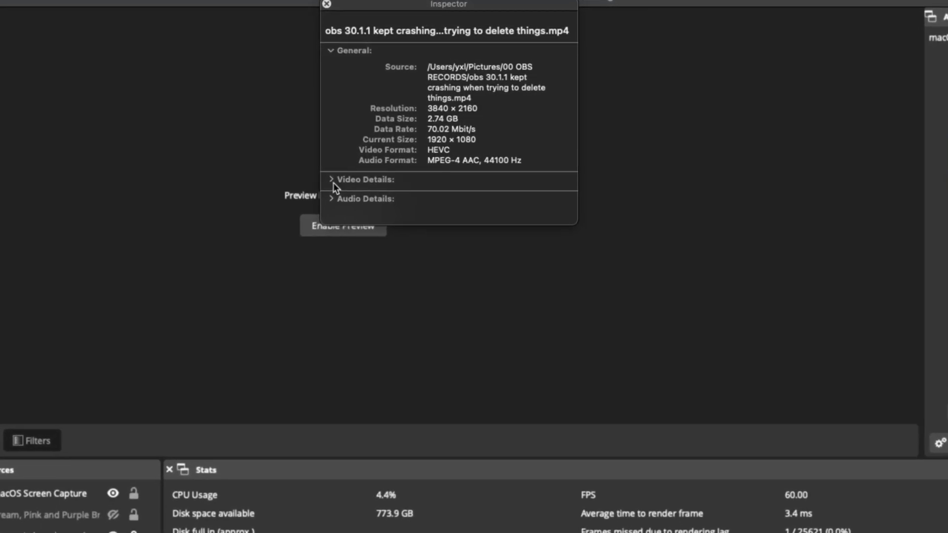
click(325, 186)
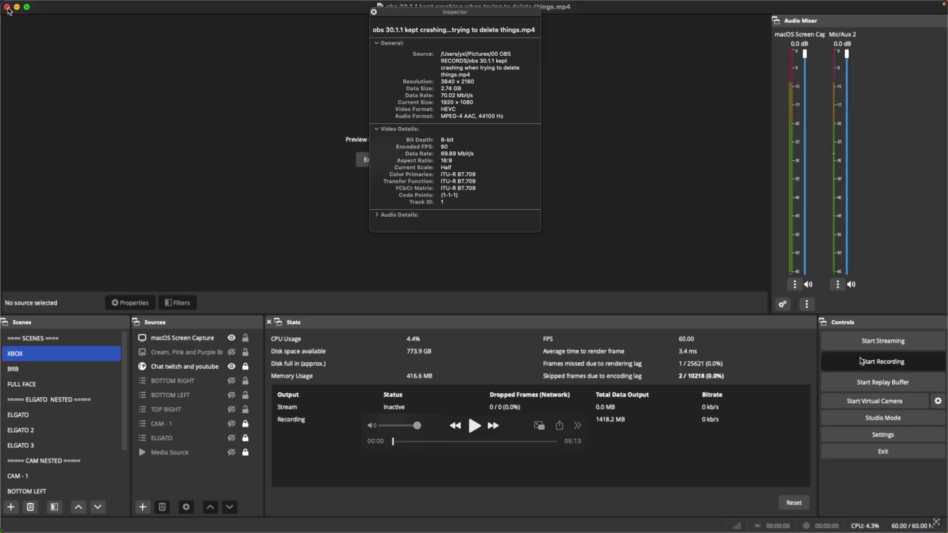
click(7, 8)
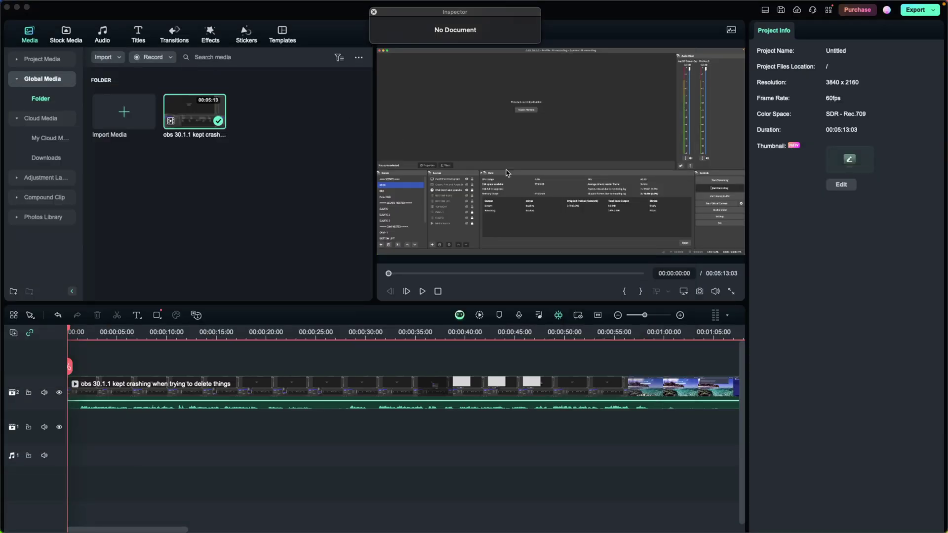
- Close the empty Inspector and open Filmora's Export dialog on the Local tab
click(374, 11)
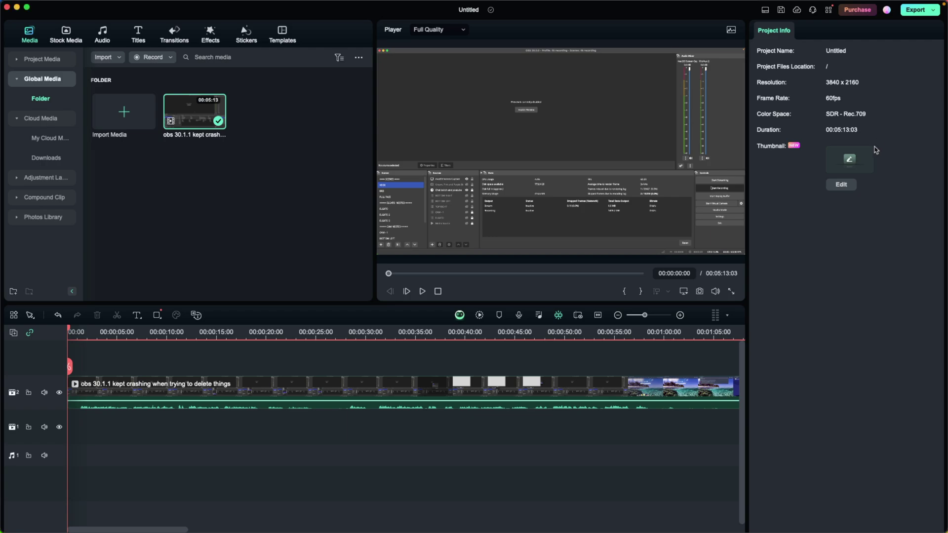
click(923, 12)
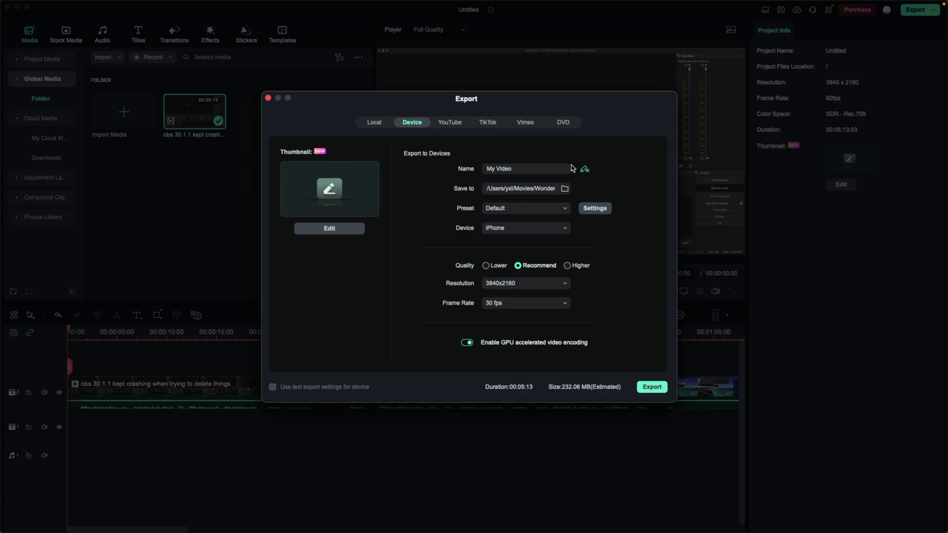
click(377, 124)
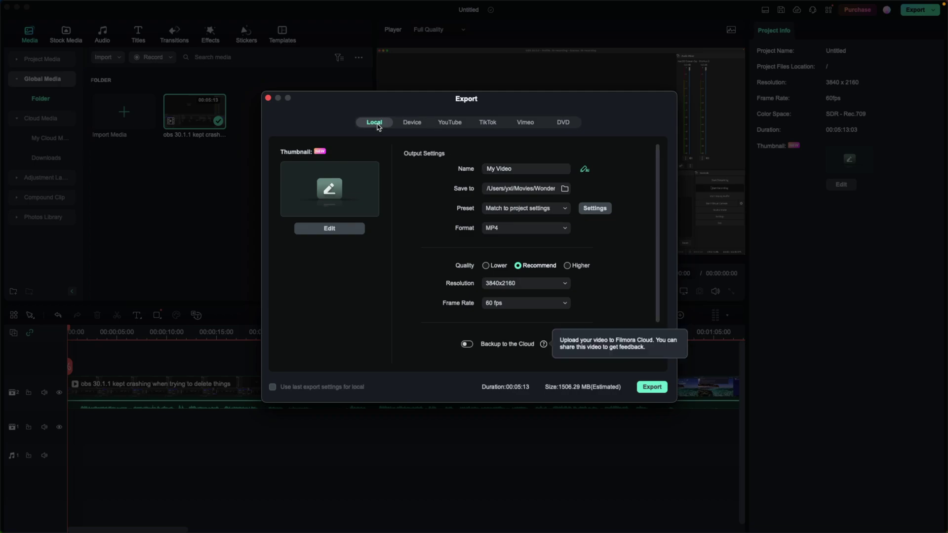
- Browse the Device, YouTube, TikTok, Vimeo and DVD export tabs, then return to Local
click(414, 125)
click(450, 123)
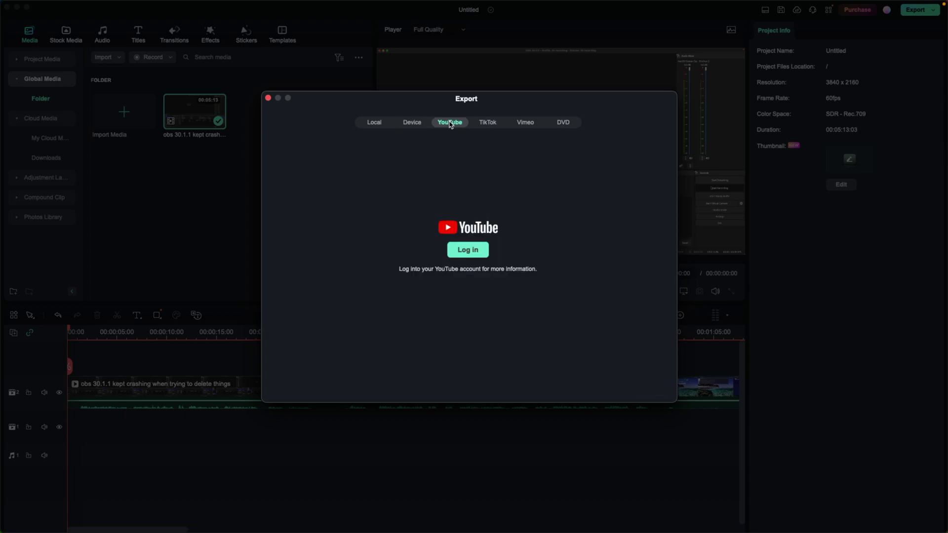
click(484, 124)
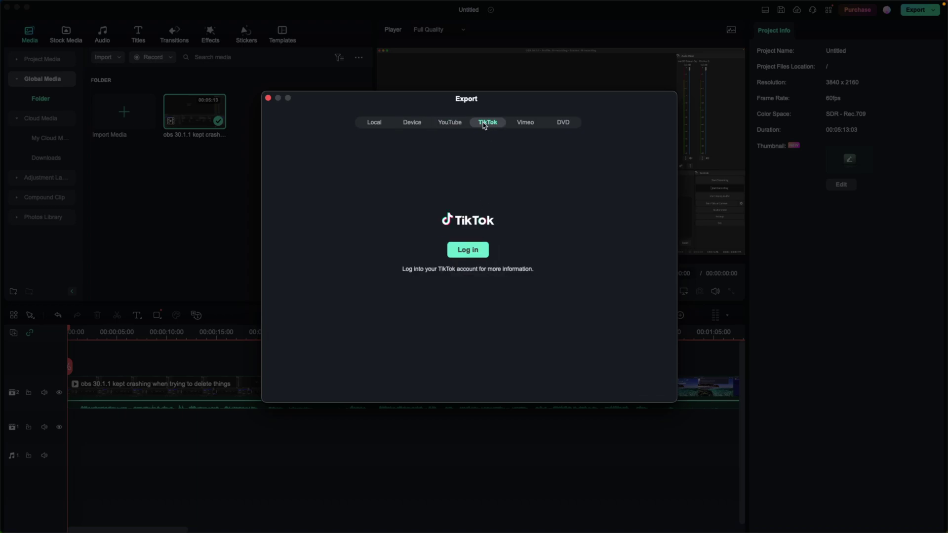
click(527, 123)
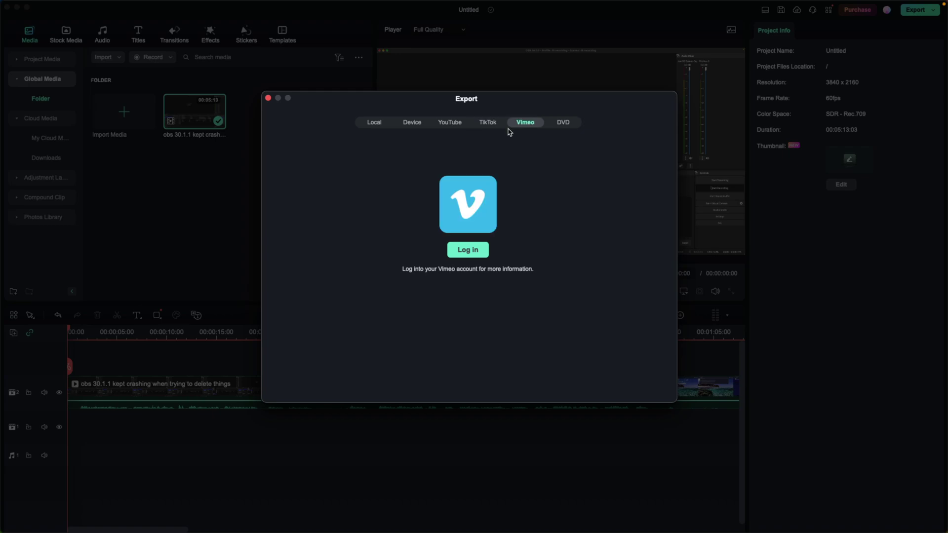
click(555, 125)
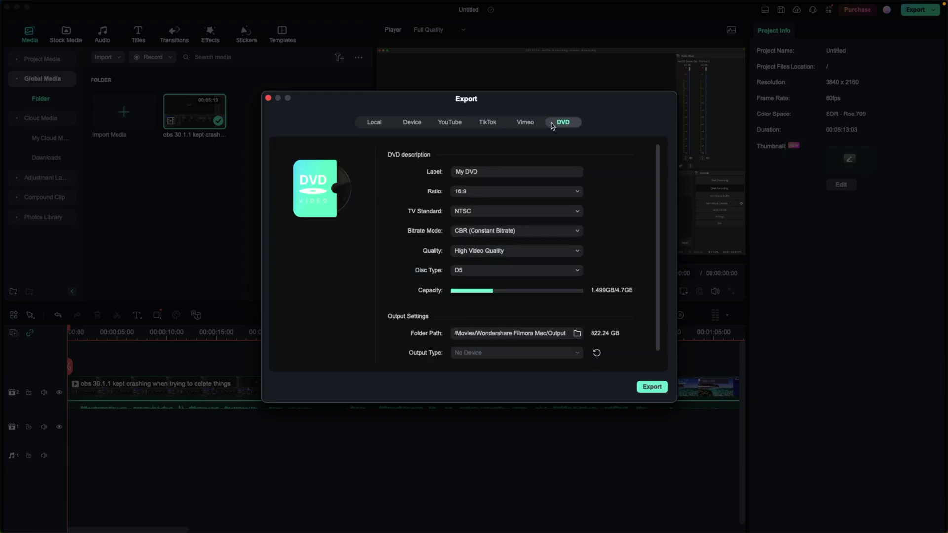
click(375, 124)
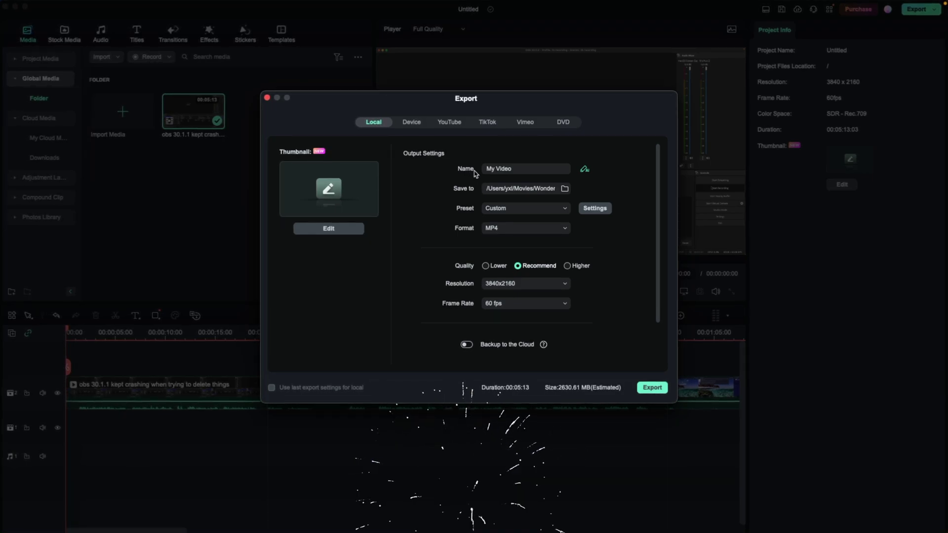
click(549, 188)
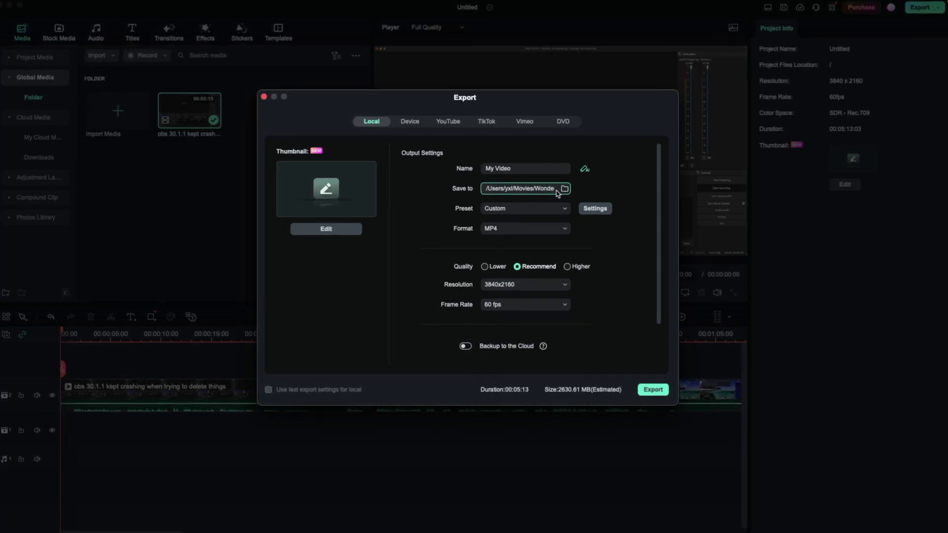
click(493, 212)
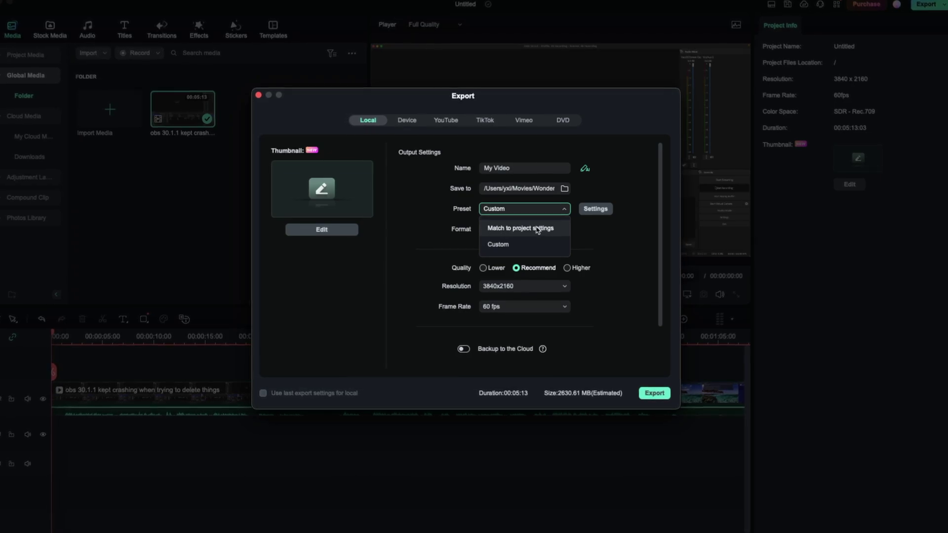
click(520, 244)
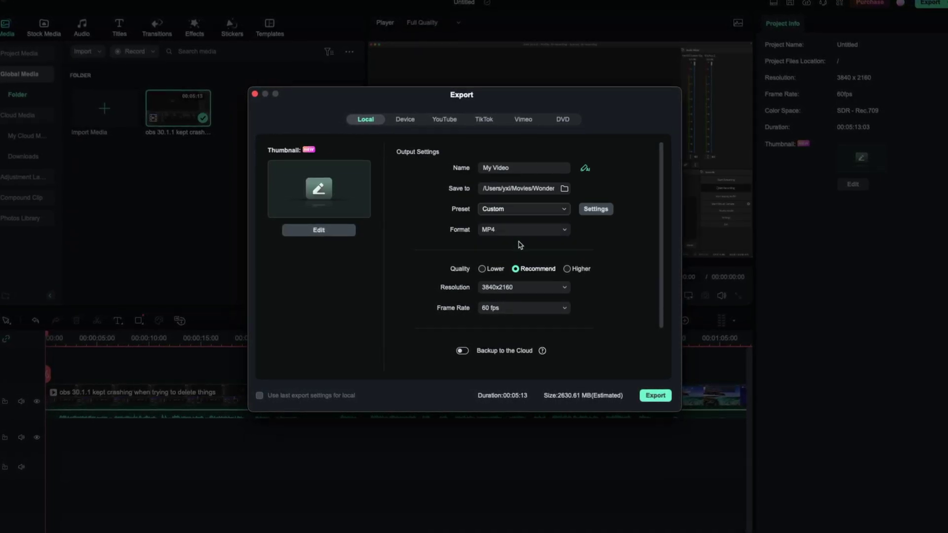
- In export Settings, compare Lower, Recommended and Higher quality, ending on Higher at 70000 kbps
click(598, 211)
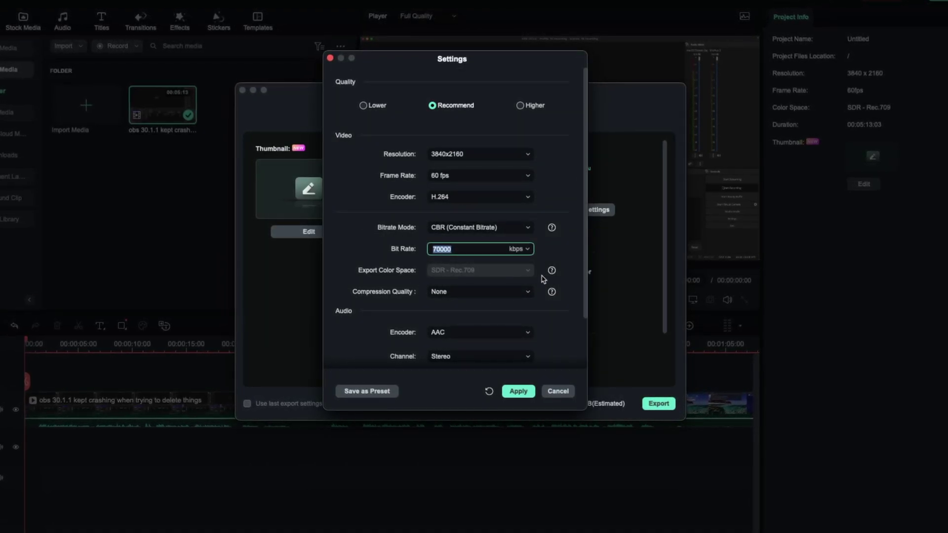
click(359, 105)
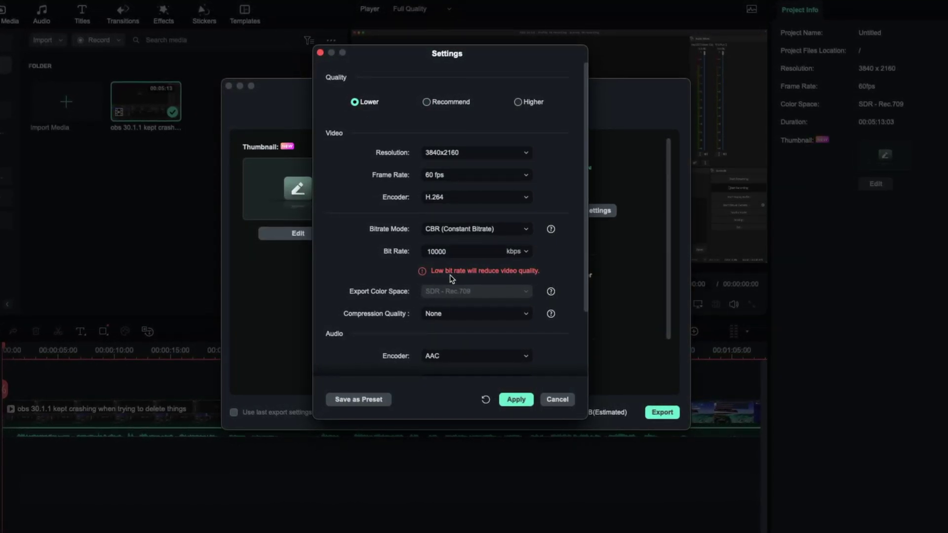
click(426, 102)
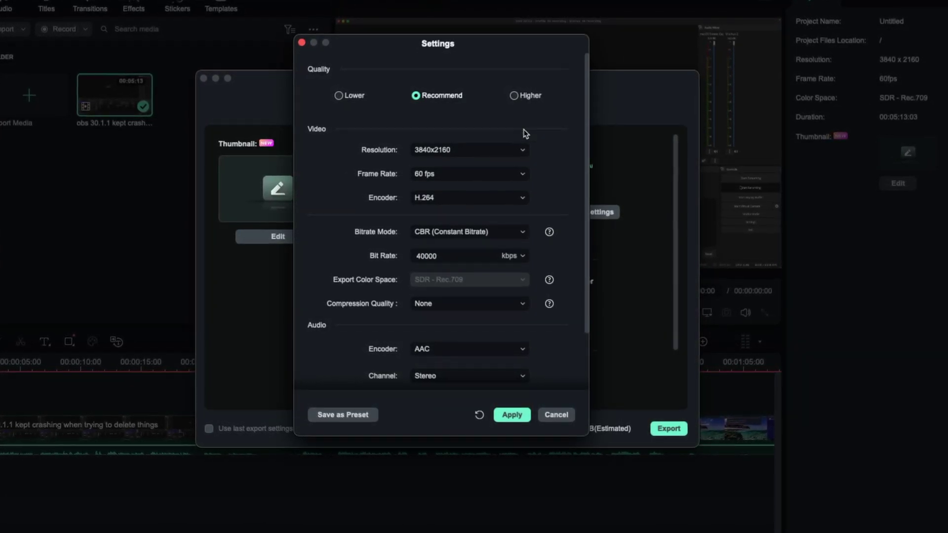
click(513, 96)
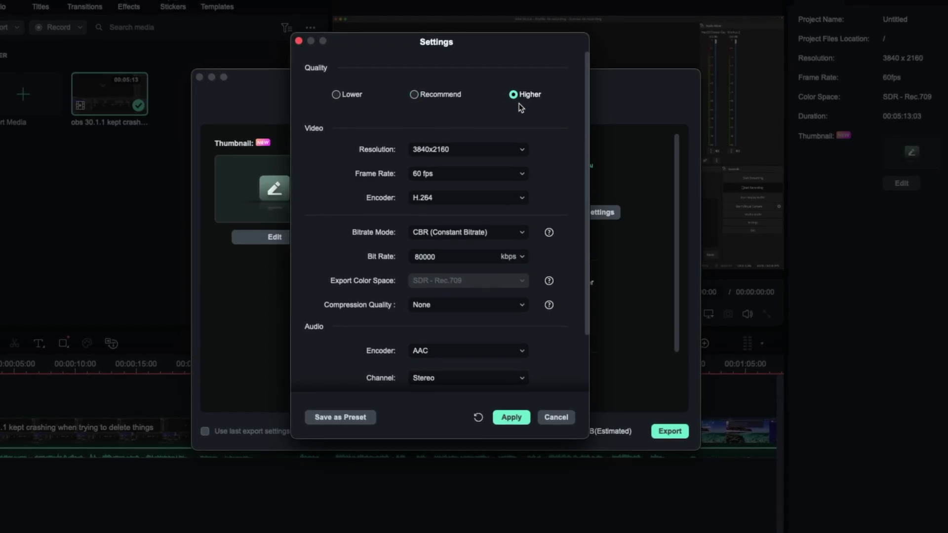
click(441, 262)
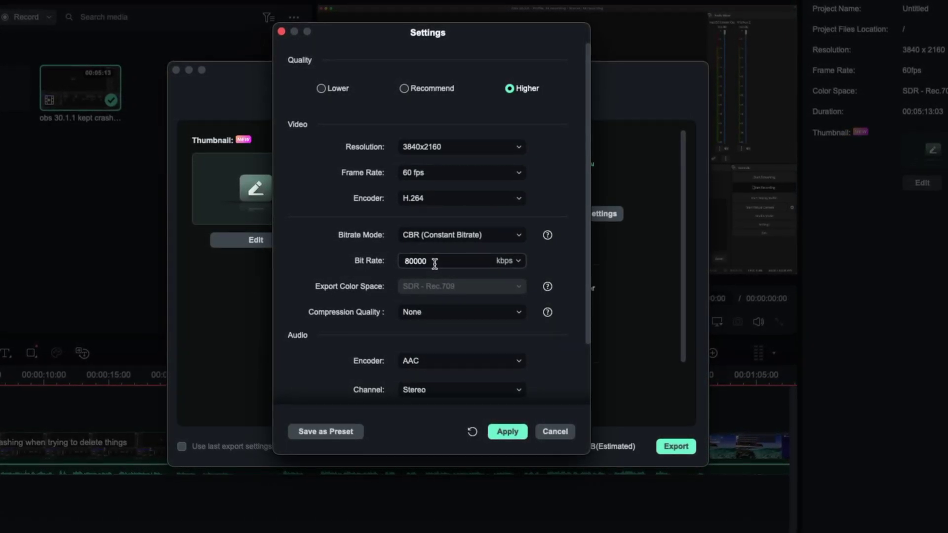
double_click(434, 260)
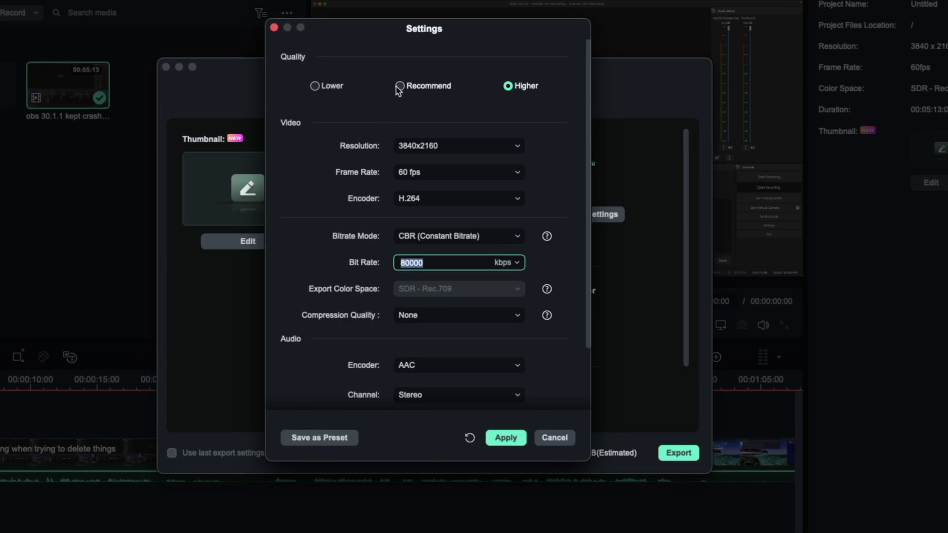
click(298, 91)
click(314, 88)
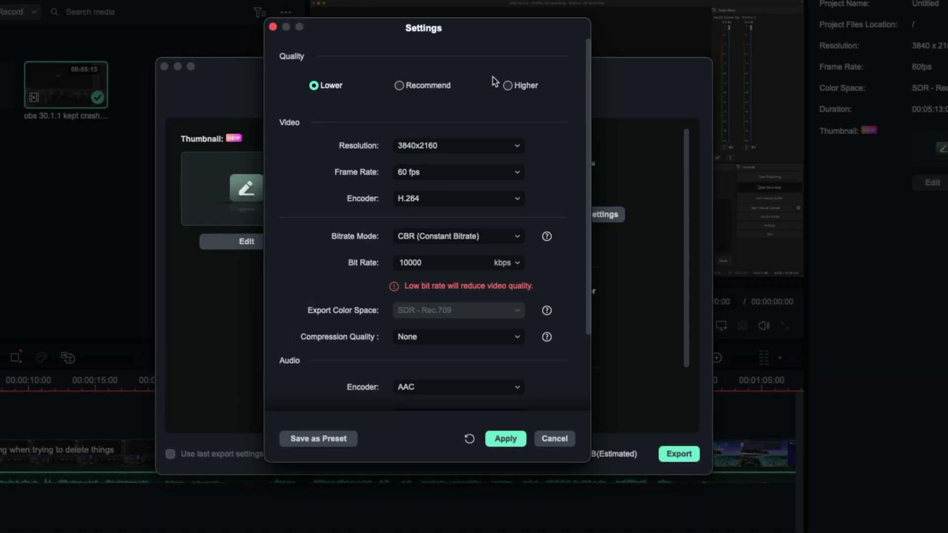
click(428, 88)
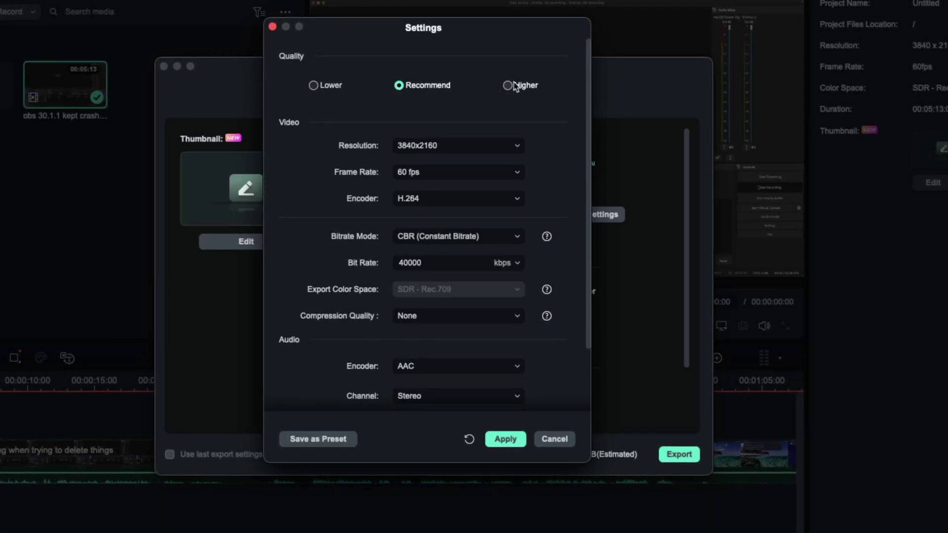
click(515, 86)
click(409, 264)
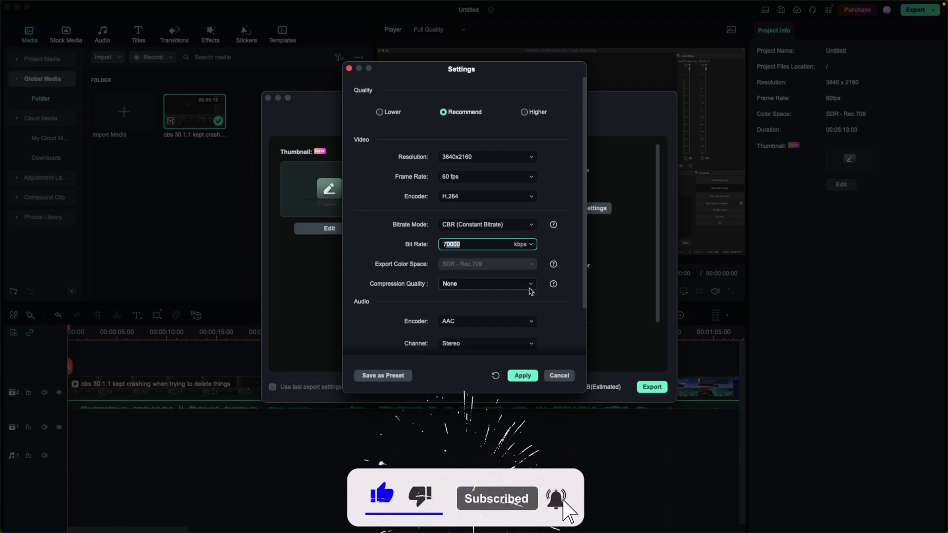
click(401, 236)
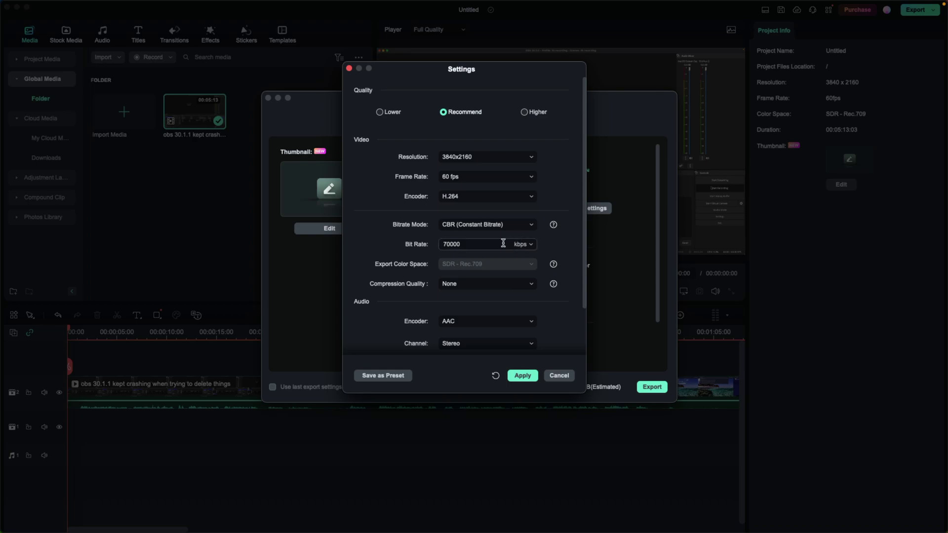
- Keep the export resolution at 3840x2160 and frame rate at 60 fps
click(469, 158)
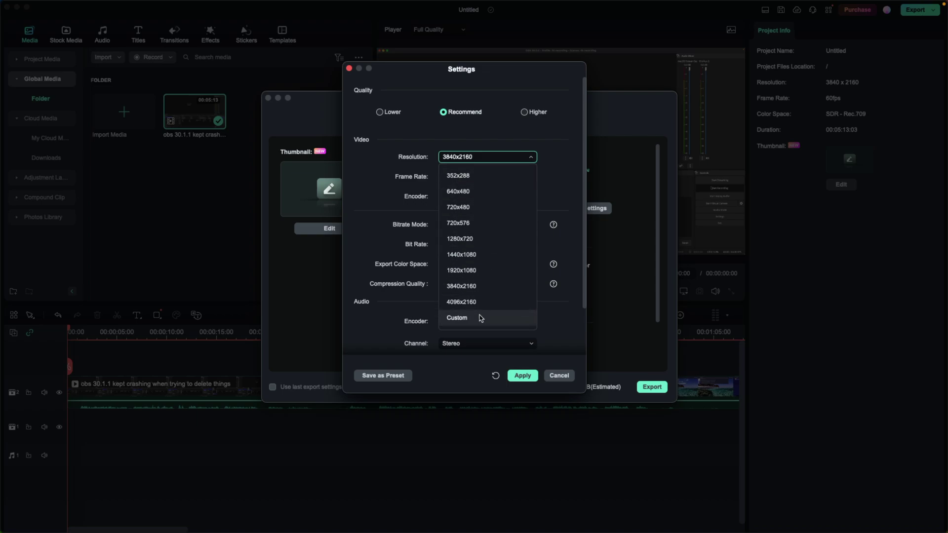
click(381, 178)
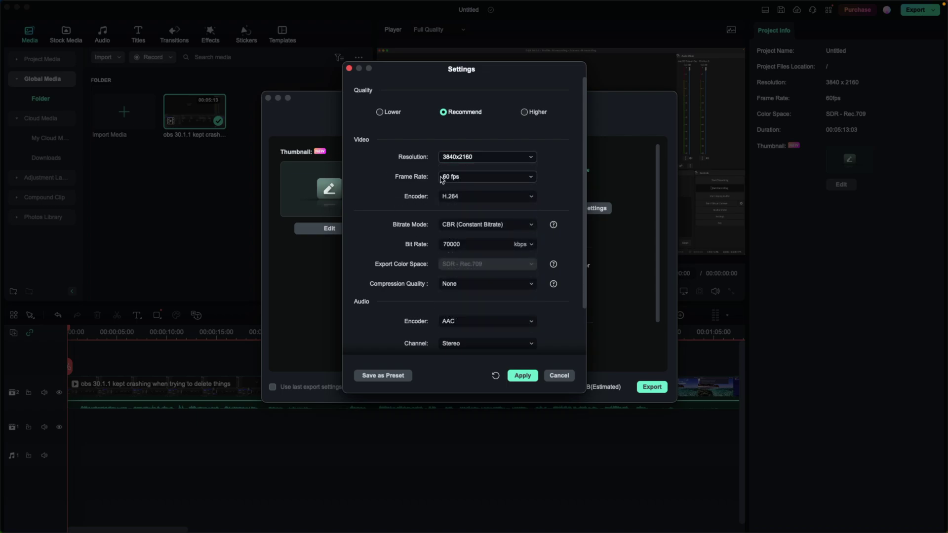
click(466, 178)
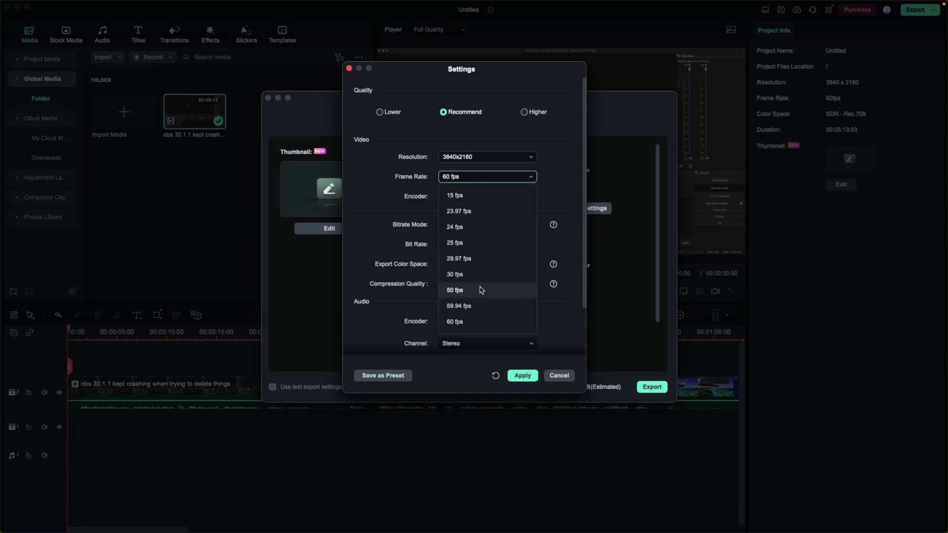
click(477, 322)
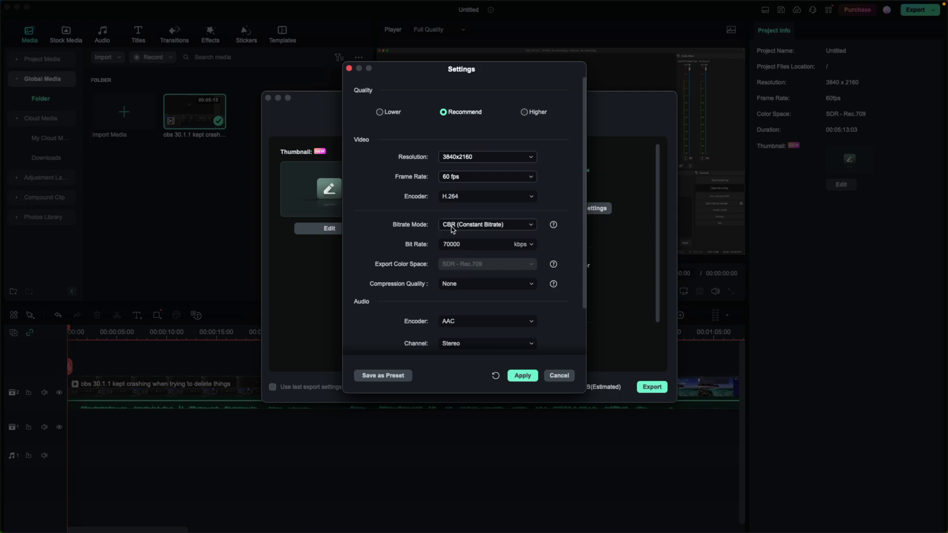
- Keep the bitrate mode at CBR and compression quality at None
click(478, 230)
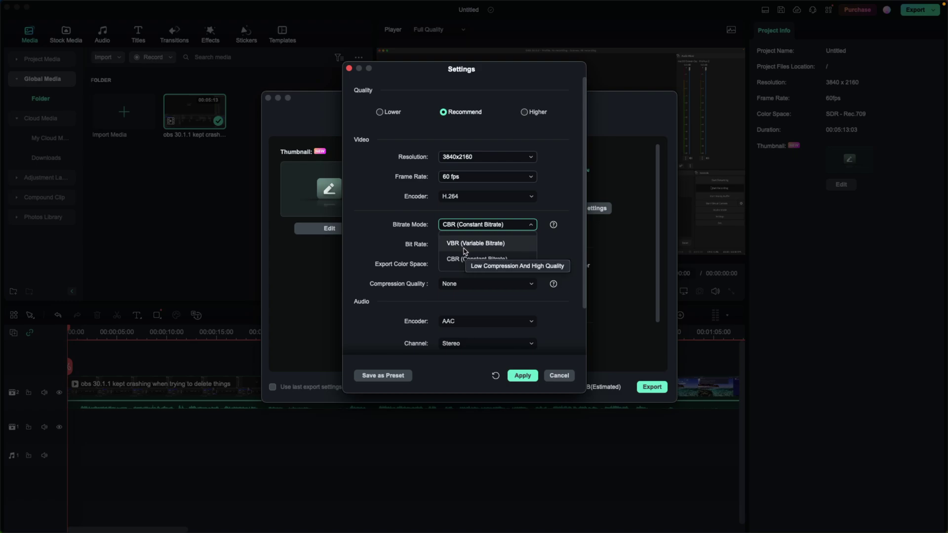
click(390, 254)
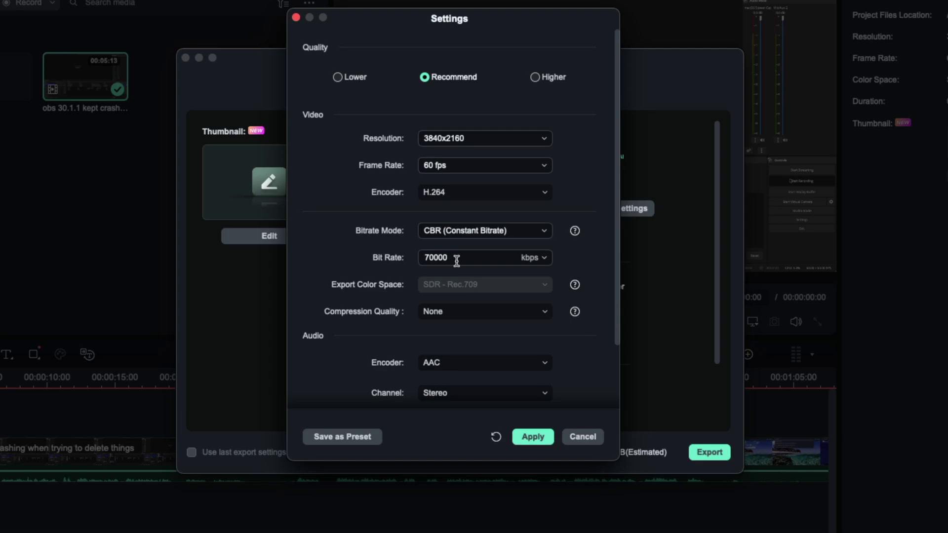
click(438, 233)
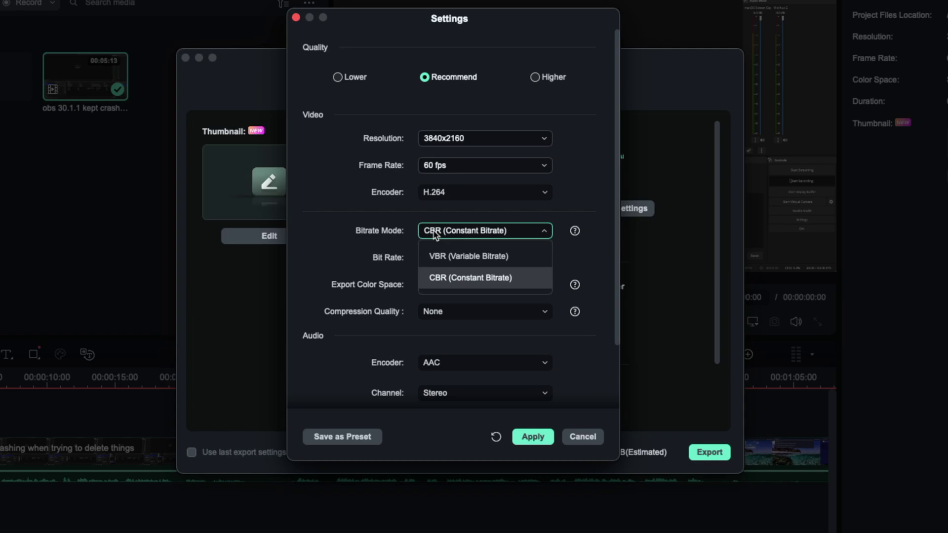
click(409, 282)
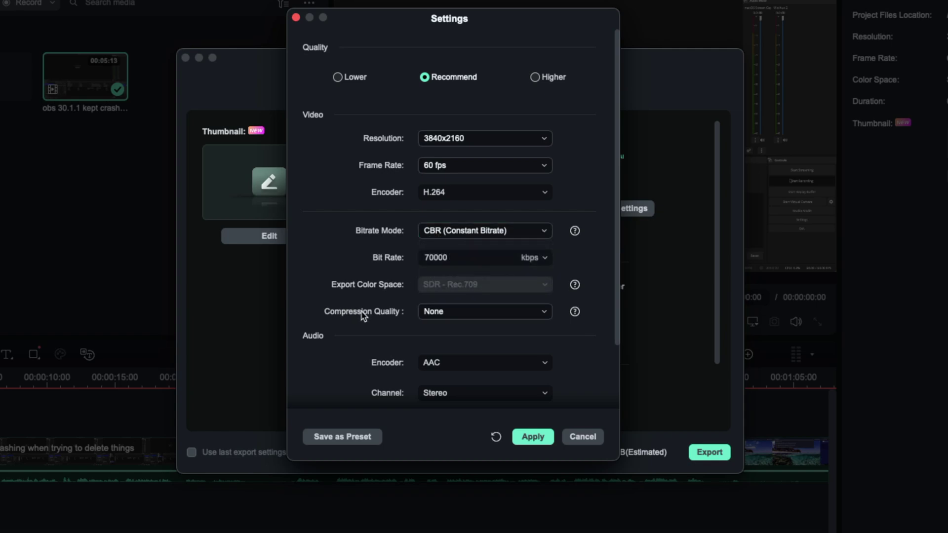
mouse_move(576, 314)
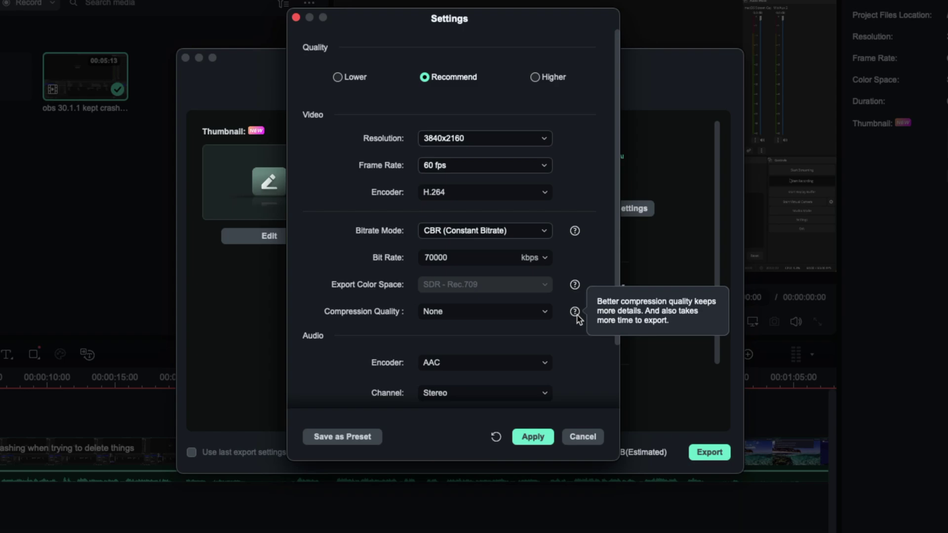
click(525, 320)
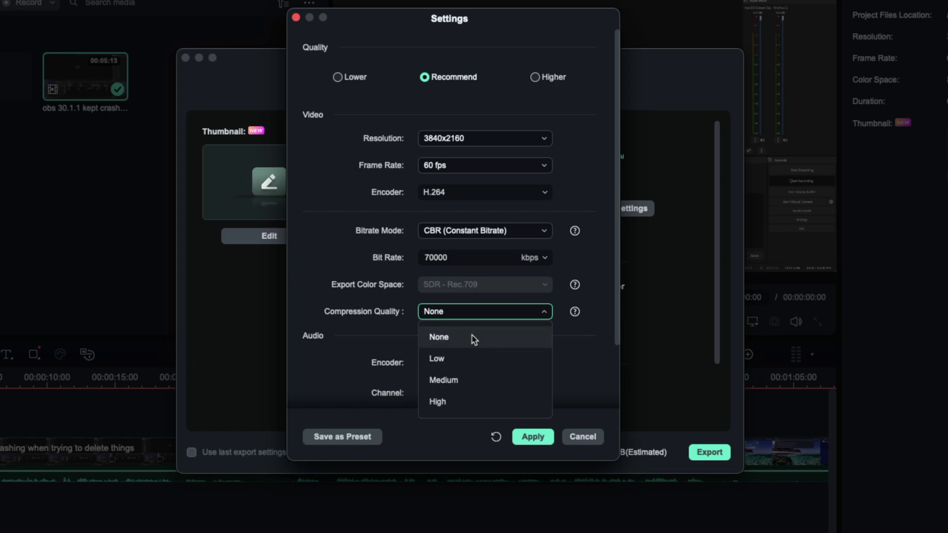
click(462, 342)
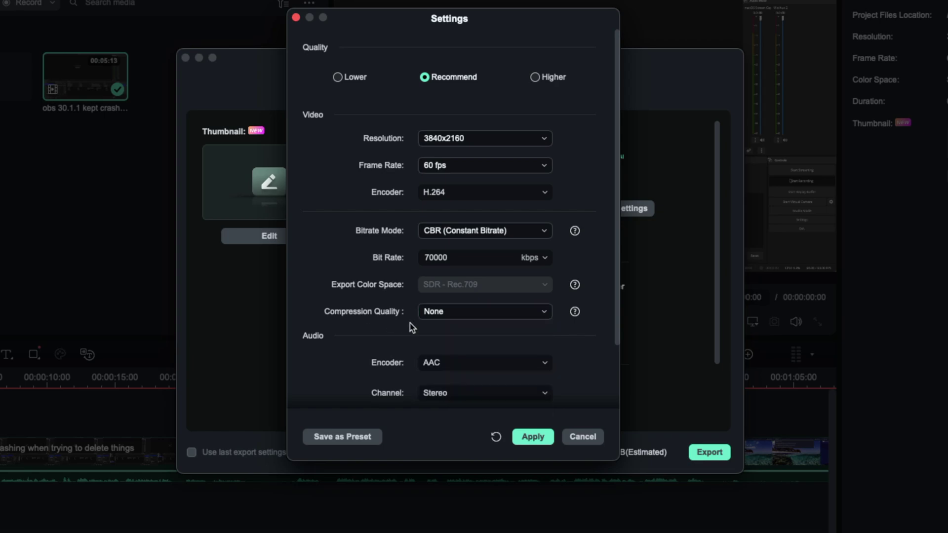
- Keep audio at 44100 Hz sample rate and 192 kbps bit rate, then apply the settings
scroll(431, 362, down, 3)
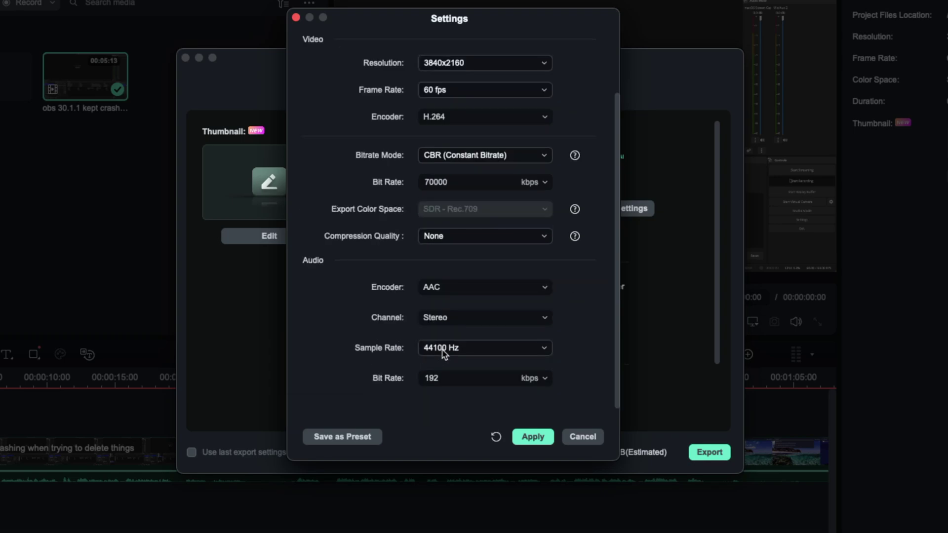
click(435, 349)
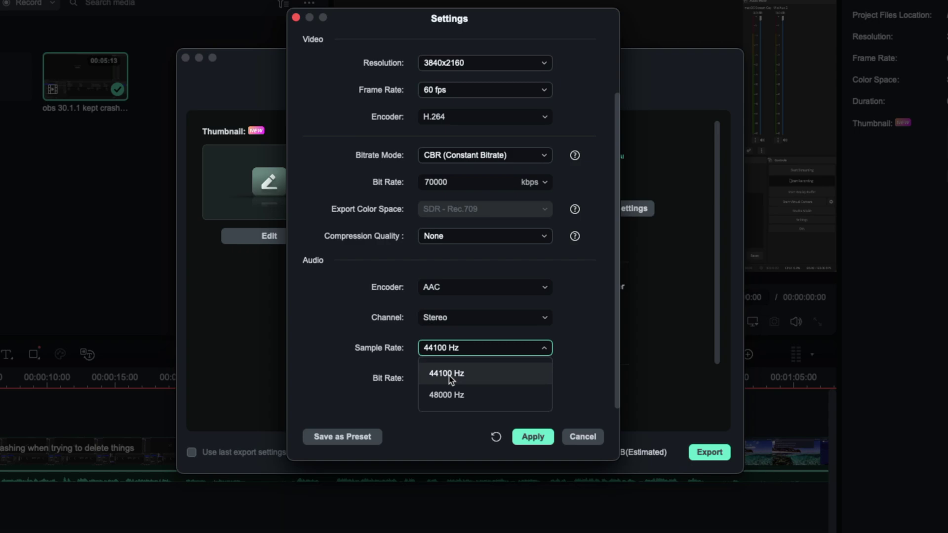
click(447, 376)
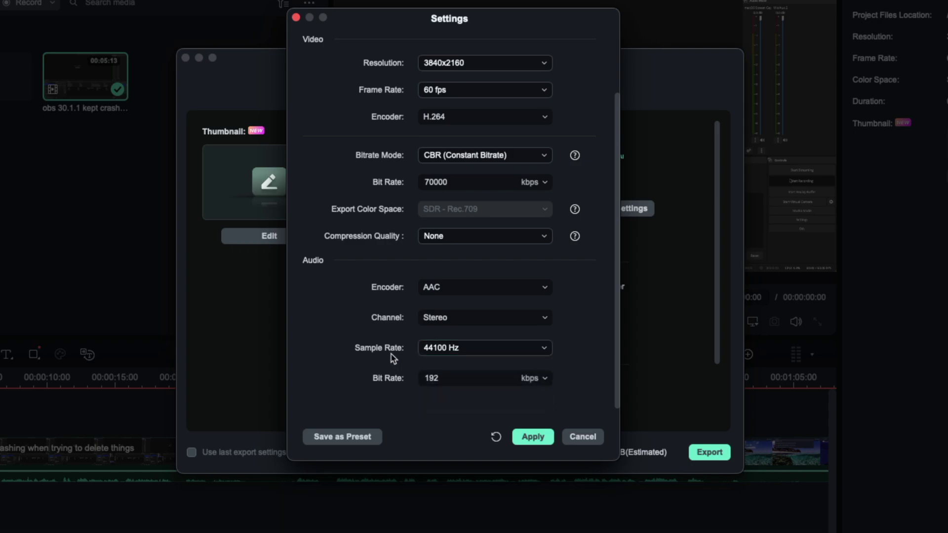
click(450, 380)
click(545, 380)
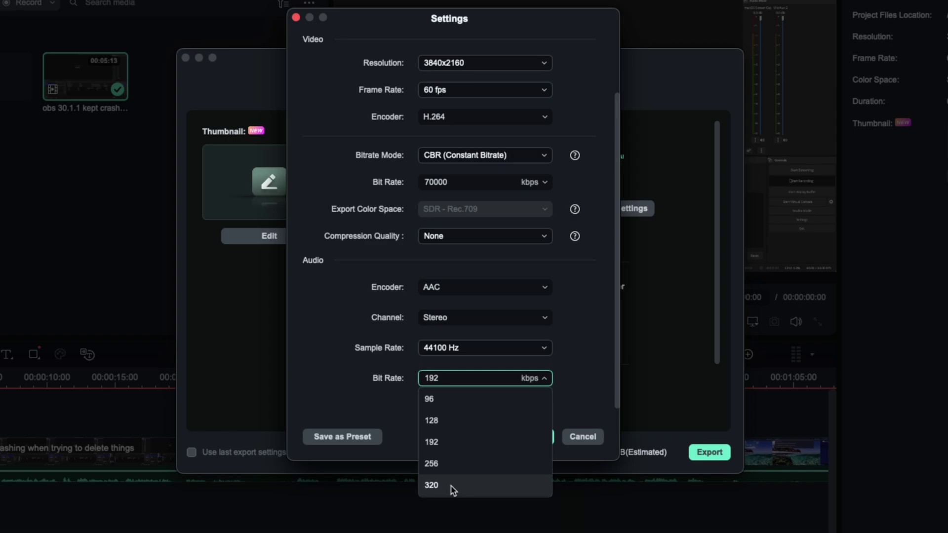
click(319, 338)
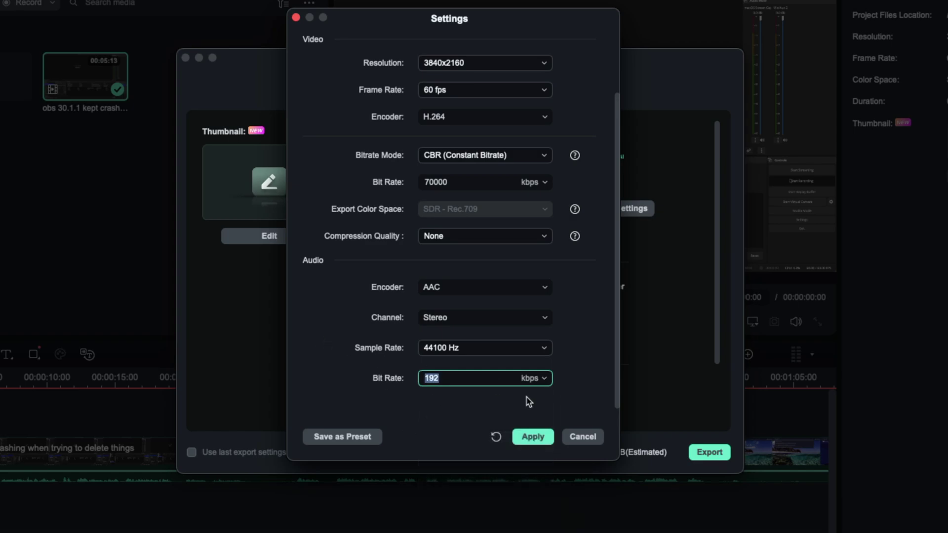
click(532, 438)
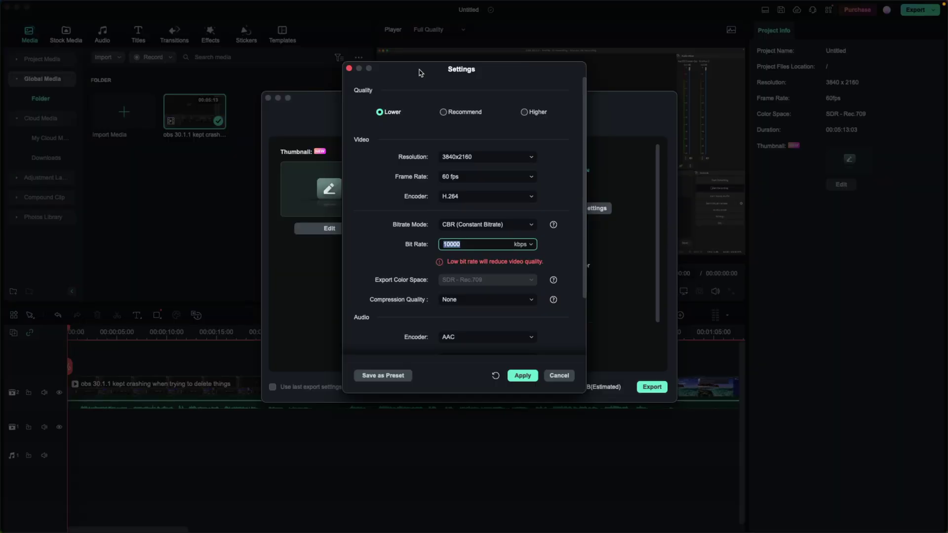
- Select Higher quality for the 3840x2160, 60 fps local export, raising the estimate to 3005.39 MB
drag(420, 72, 248, 88)
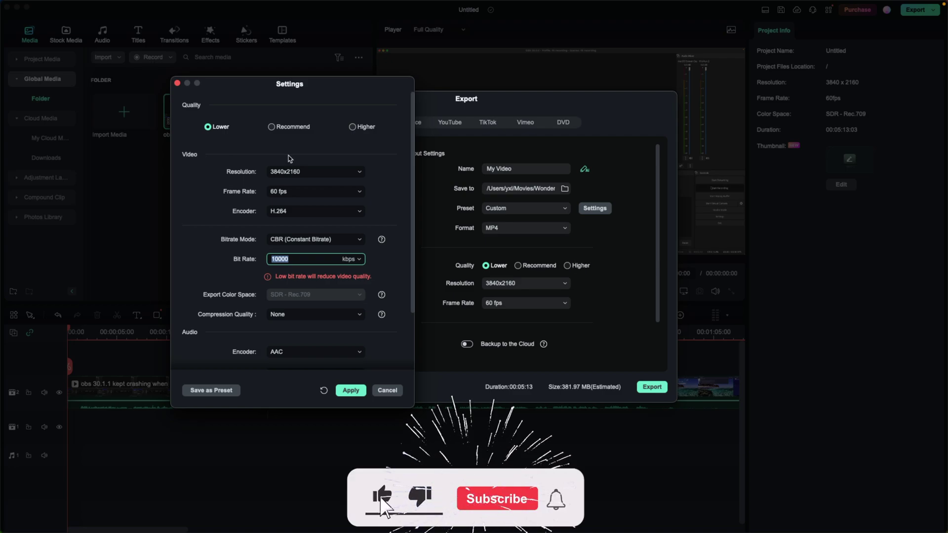
click(177, 83)
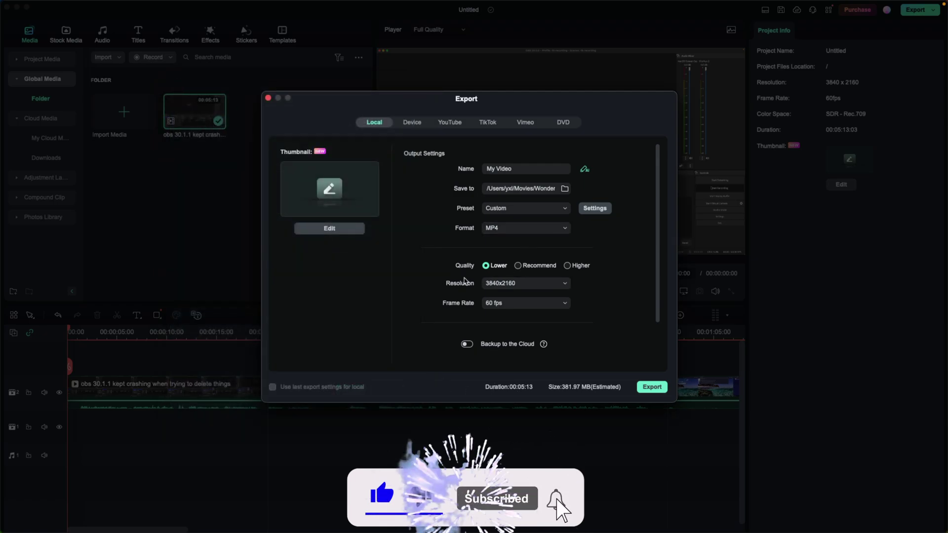
click(567, 266)
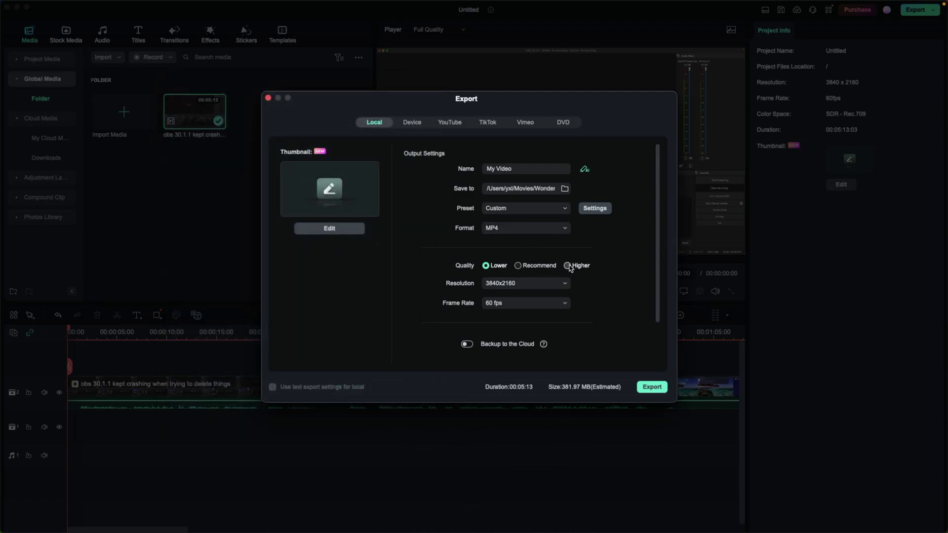
click(594, 209)
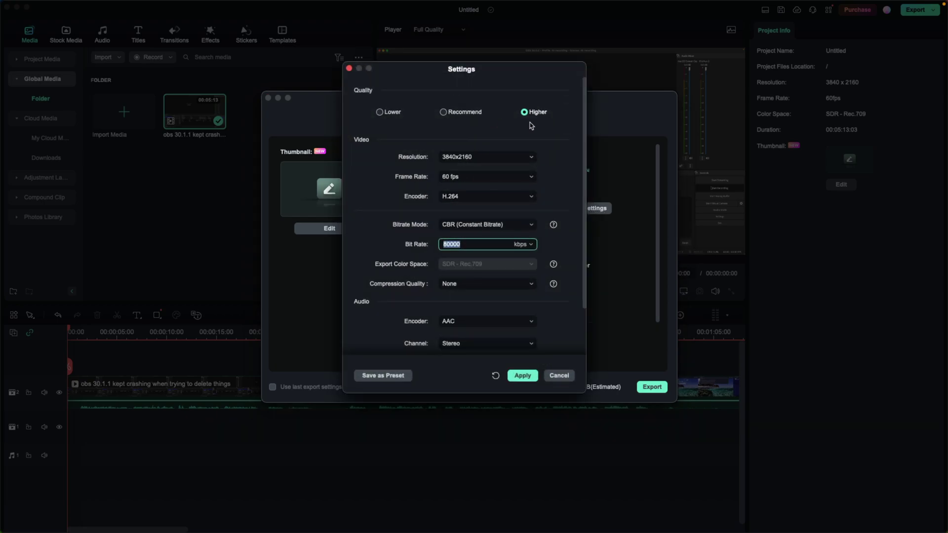
click(524, 376)
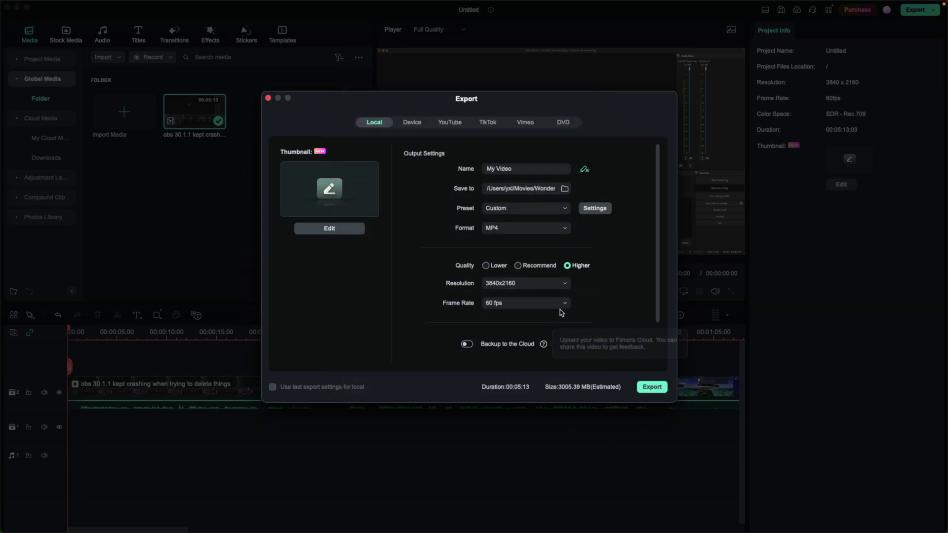
- Try a Custom Auto Highlight duration, then set it back to Auto, leaving GPU encoding enabled
scroll(447, 304, down, 3)
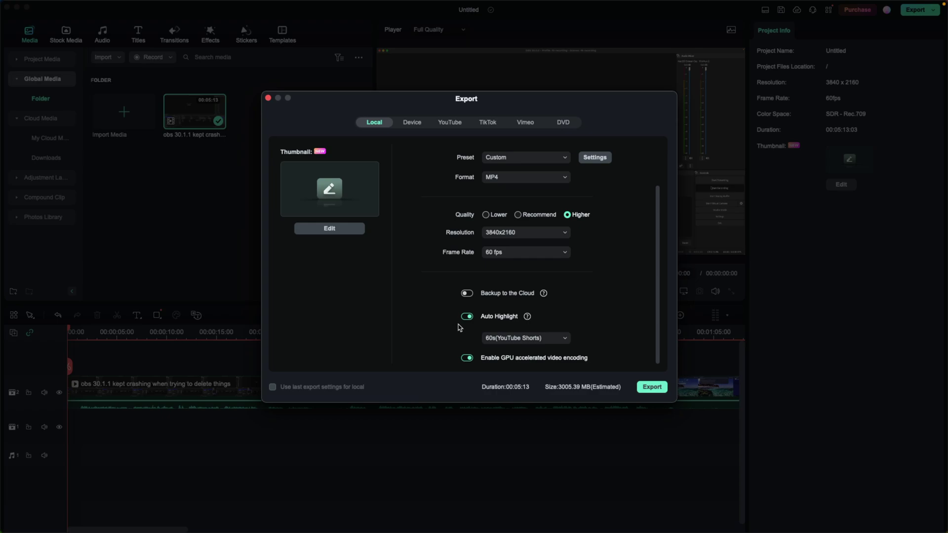
click(557, 341)
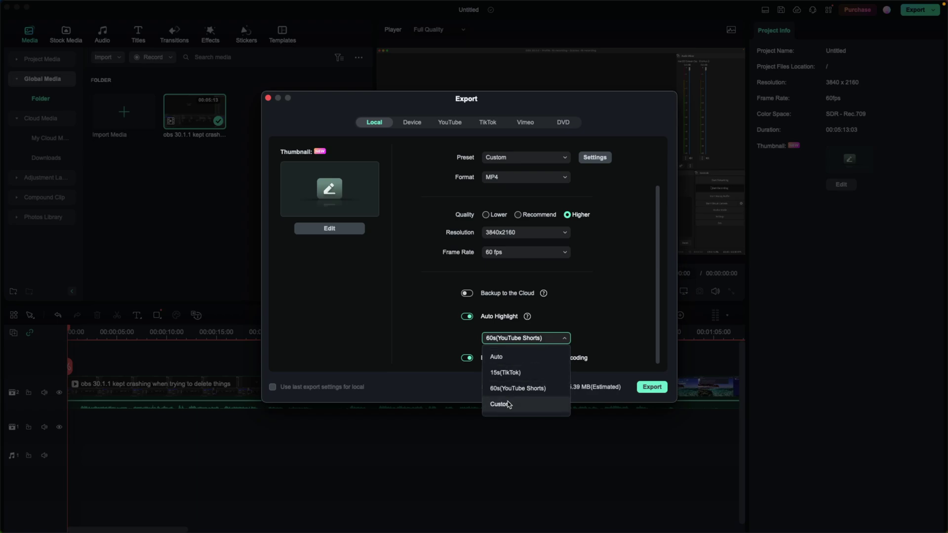
click(508, 404)
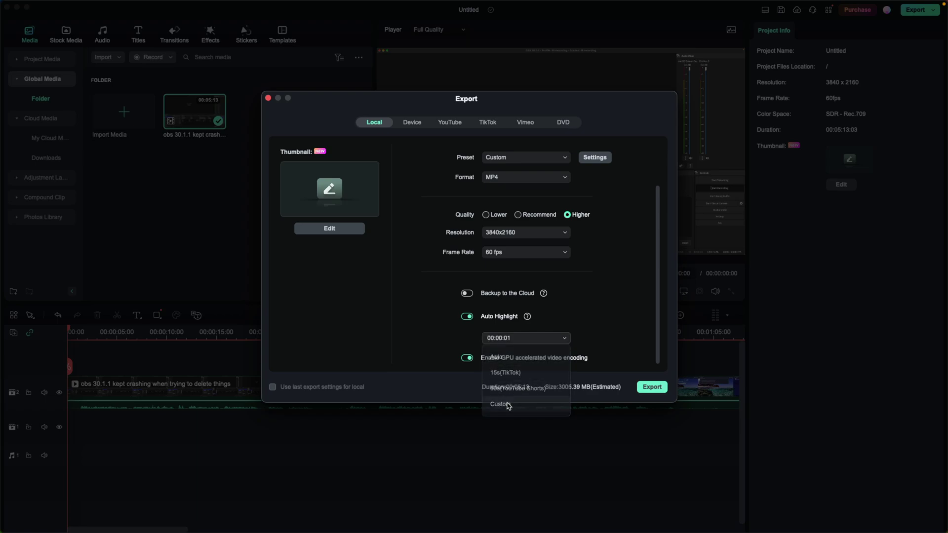
click(558, 338)
click(523, 342)
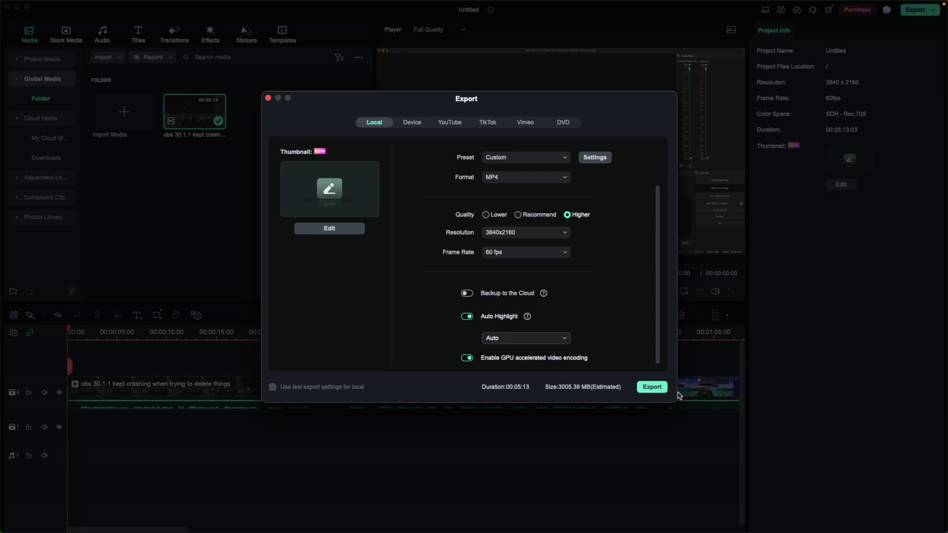
- Export the video and dismiss the watermark purchase prompt
click(652, 387)
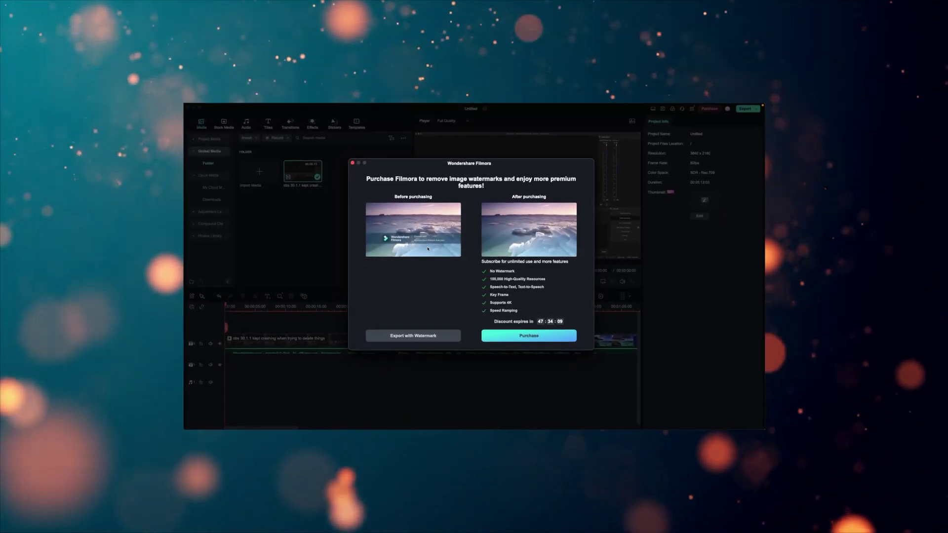
click(355, 166)
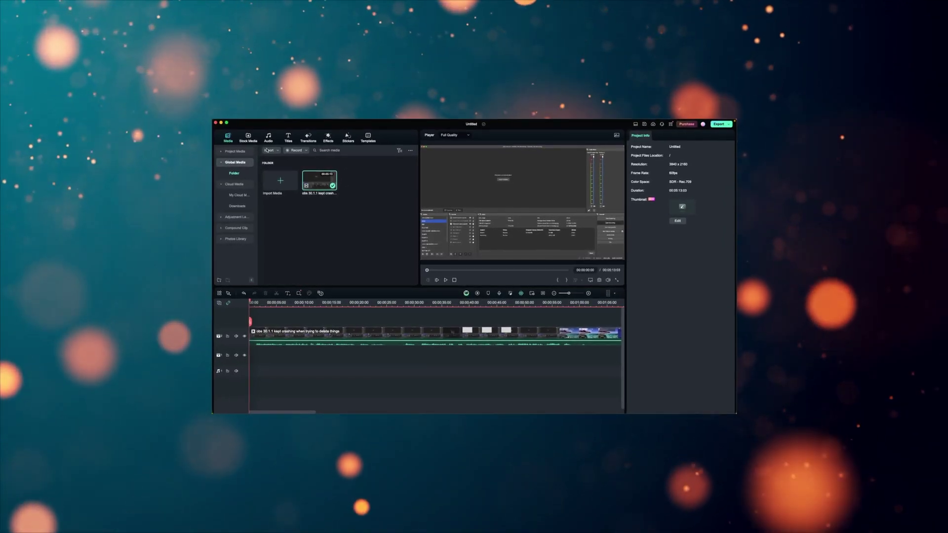